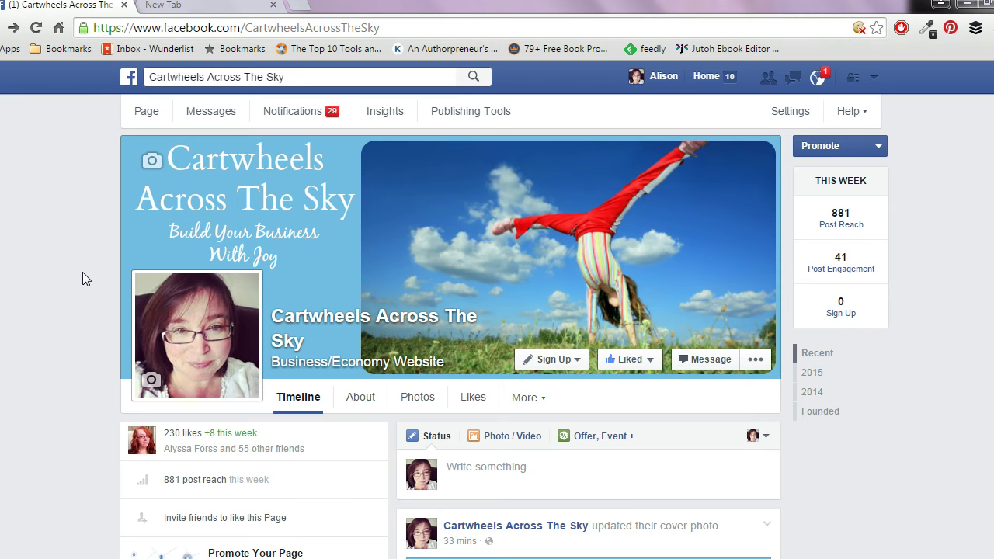
- Upload the blog planner and social media strategy image from the desktop's Facebook_covers folder as the page's cover photo and save the change
{"action": "scroll", "coordinate": [69, 266], "scroll_direction": "down", "scroll_amount": 1}
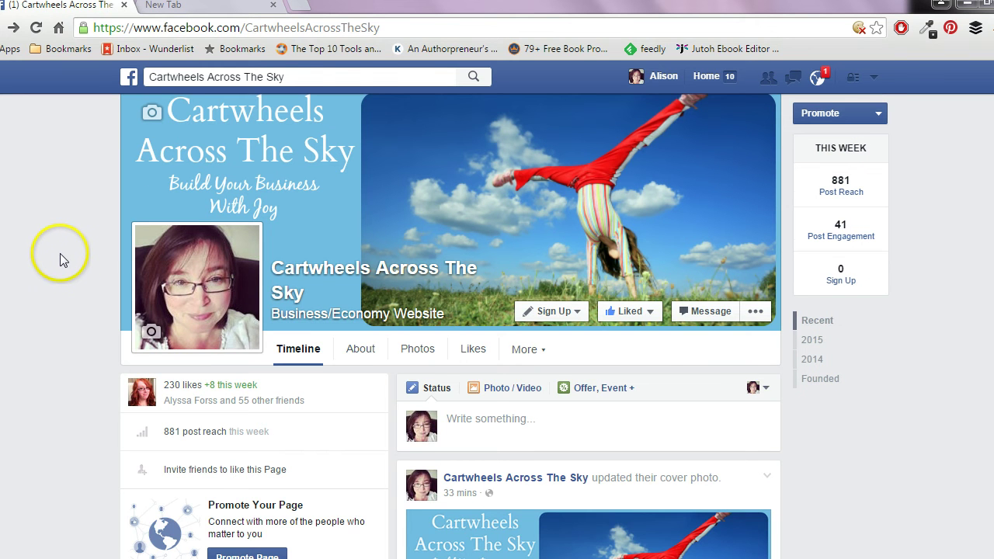
{"action": "scroll", "coordinate": [60, 253], "scroll_direction": "up", "scroll_amount": 1}
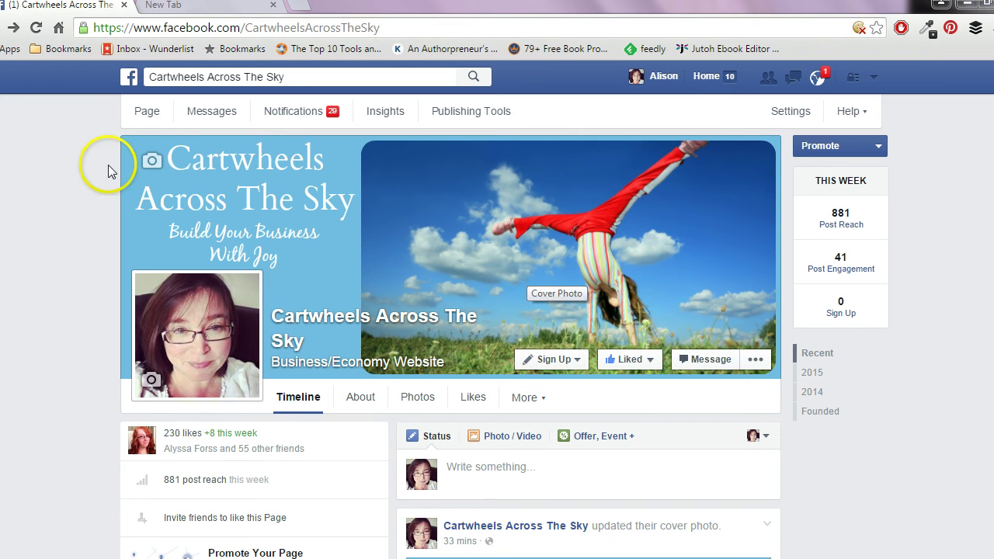
{"action": "left_click", "coordinate": [151, 160]}
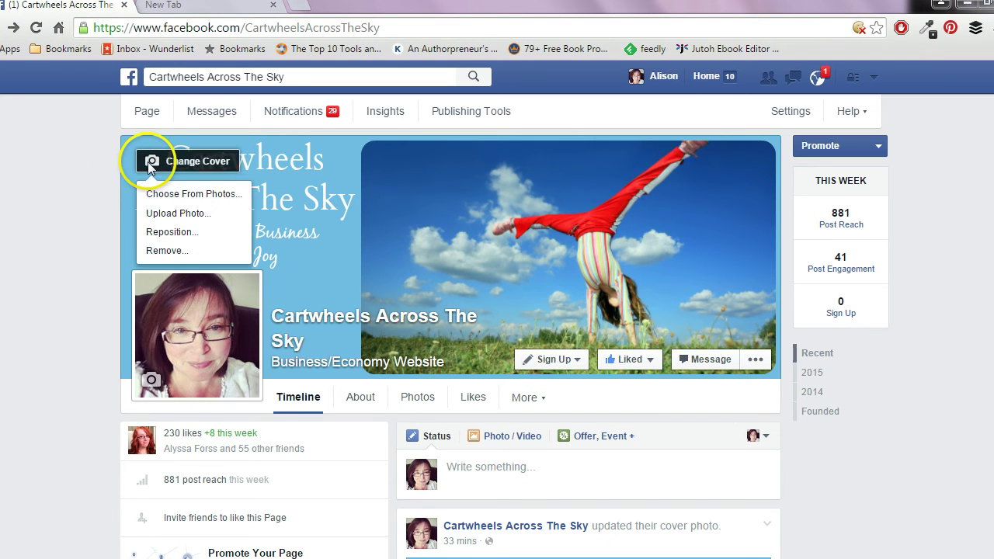
{"action": "left_click", "coordinate": [180, 213]}
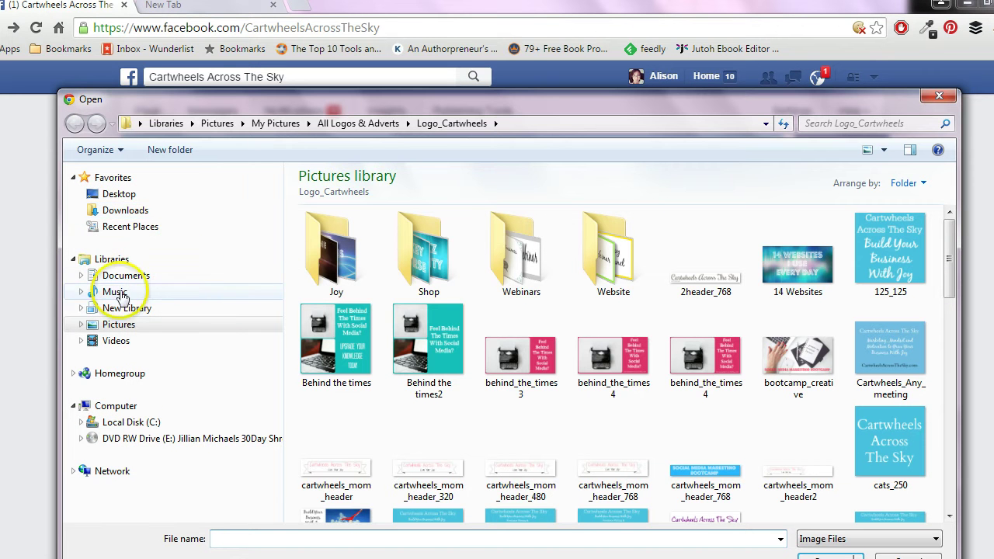
{"action": "left_click", "coordinate": [121, 197]}
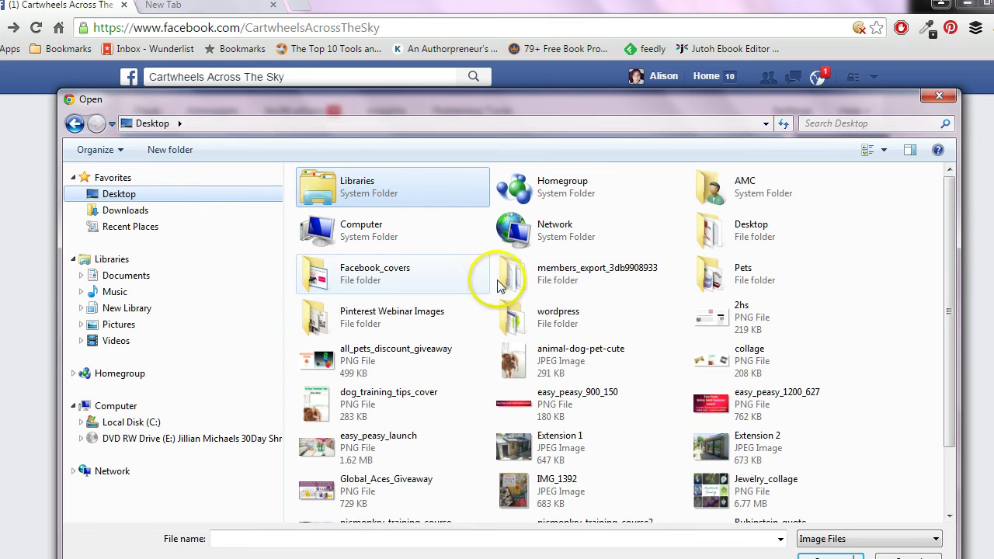
{"action": "double_click", "coordinate": [346, 279]}
{"action": "double_click", "coordinate": [341, 190]}
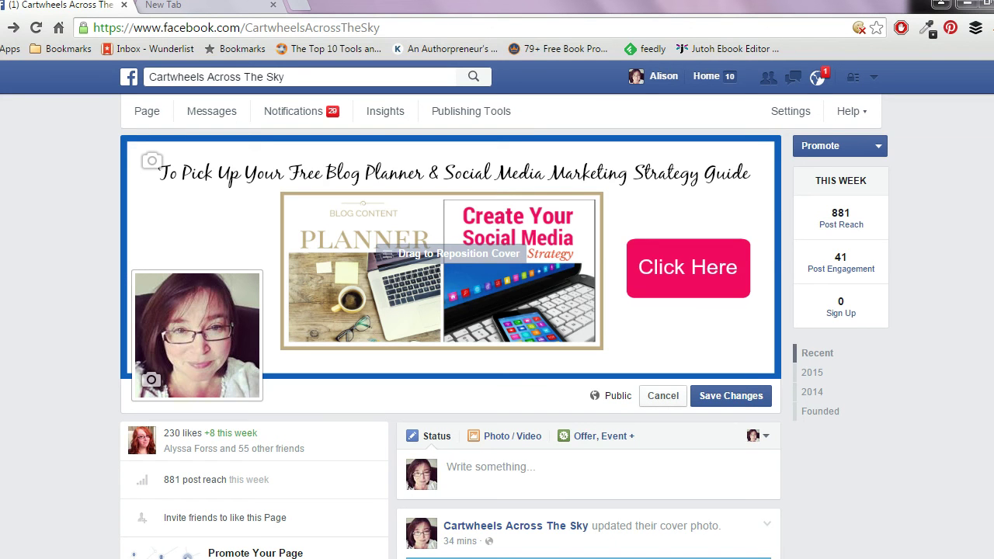
{"action": "left_click", "coordinate": [724, 403]}
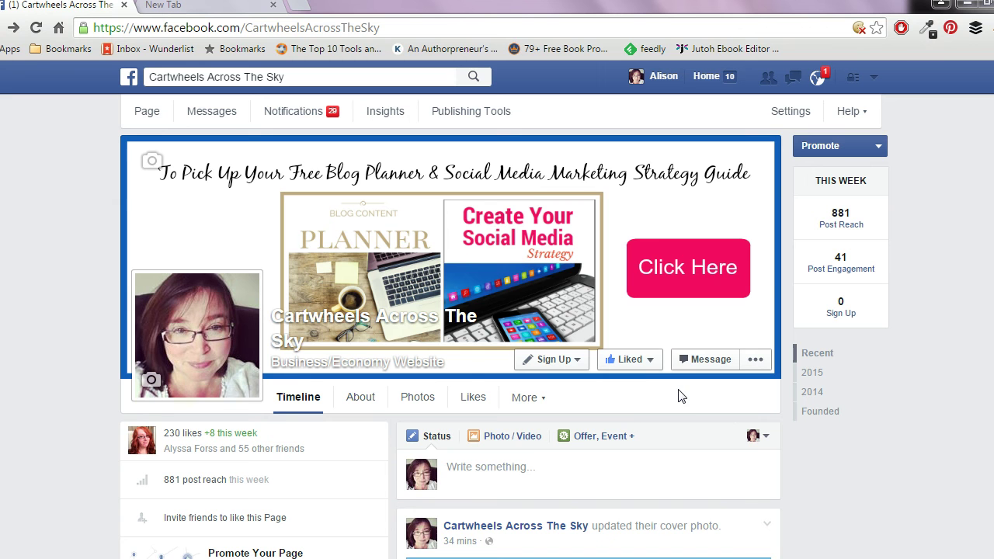
{"action": "left_click", "coordinate": [677, 394]}
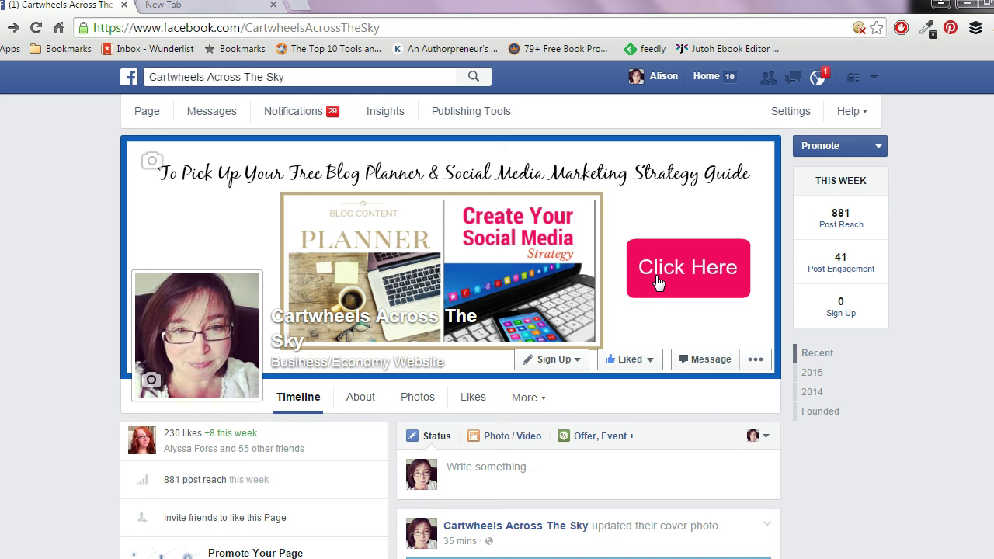
- Reload the page and open the new cover photo from its timeline post
{"action": "scroll", "coordinate": [659, 264], "scroll_direction": "down", "scroll_amount": 1}
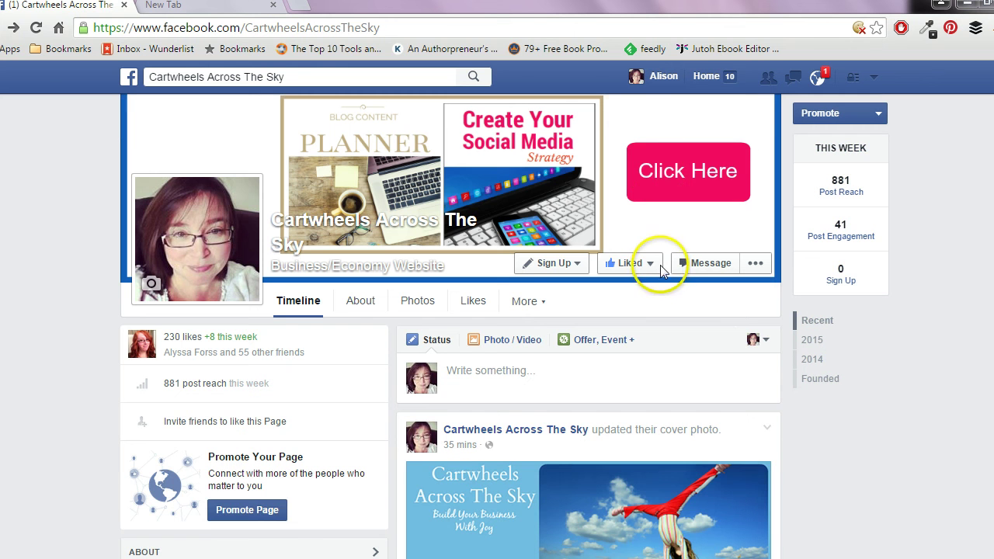
{"action": "left_click", "coordinate": [35, 27]}
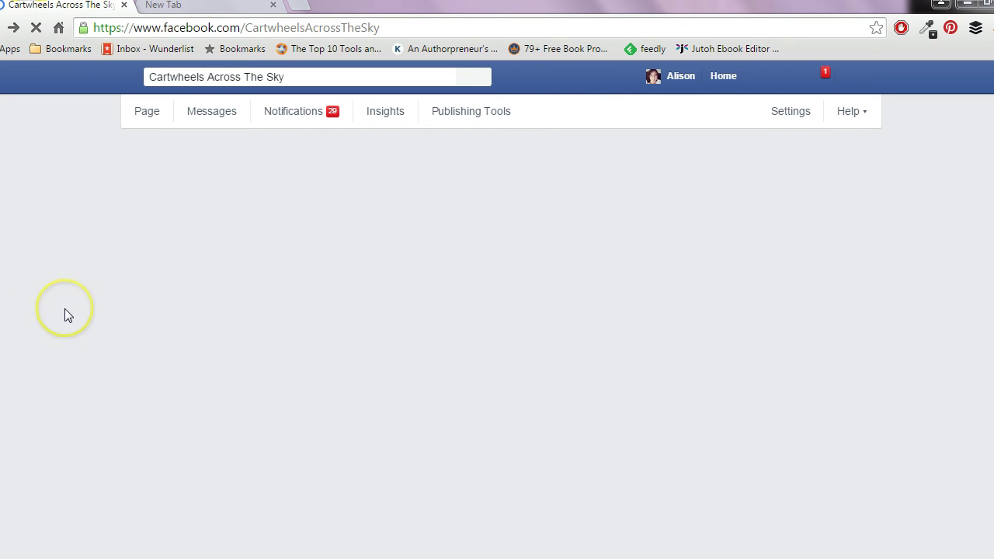
{"action": "scroll", "coordinate": [65, 302], "scroll_direction": "down", "scroll_amount": 2}
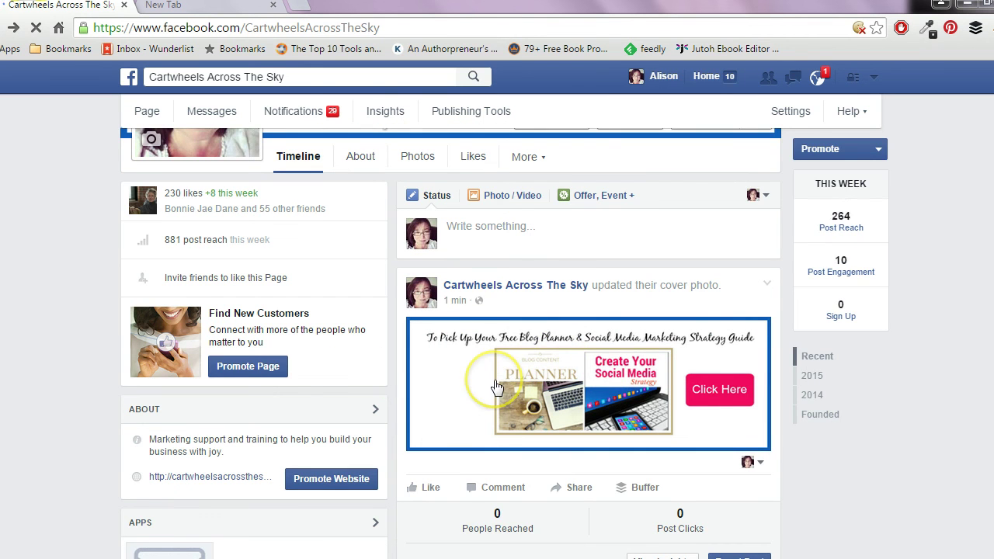
{"action": "left_click", "coordinate": [497, 386]}
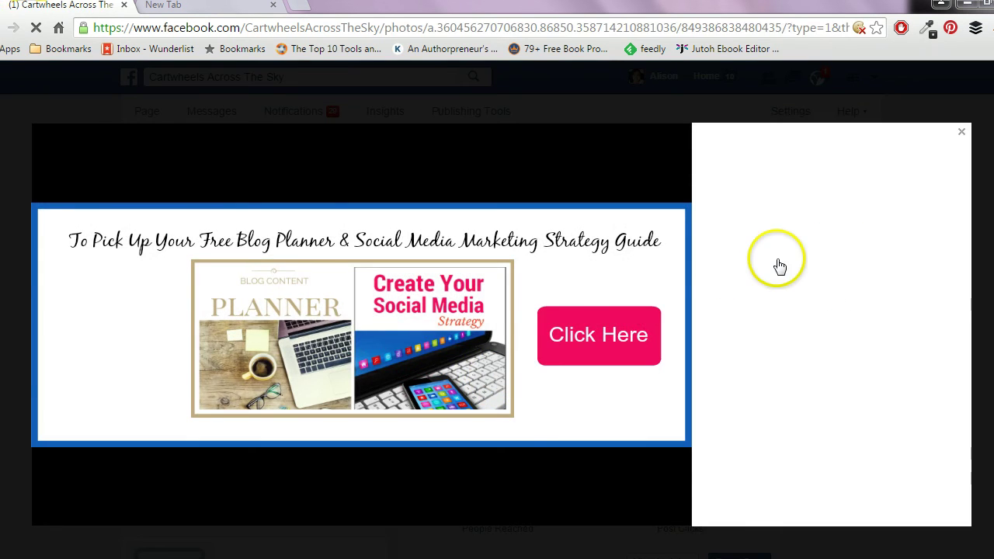
{"action": "left_click", "coordinate": [751, 203]}
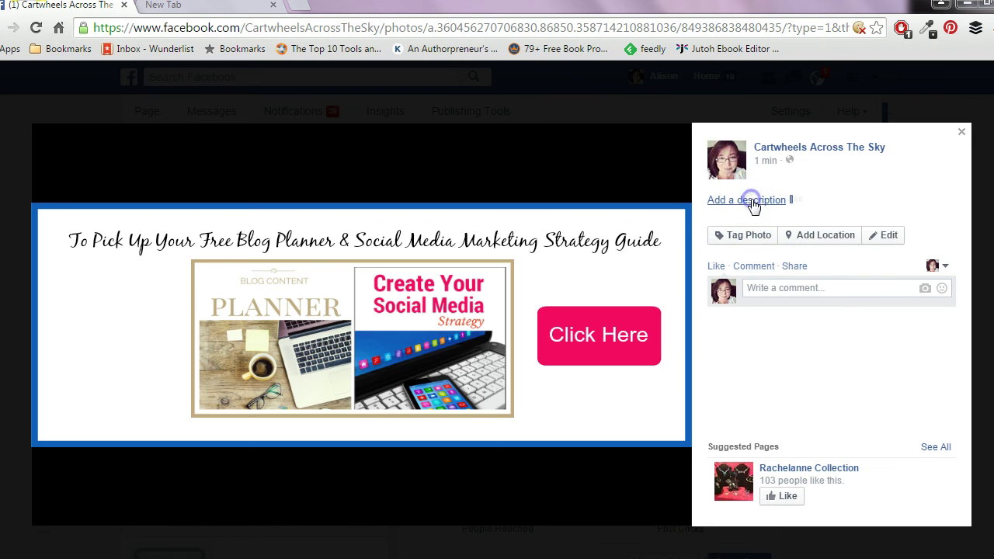
{"action": "left_click", "coordinate": [782, 167]}
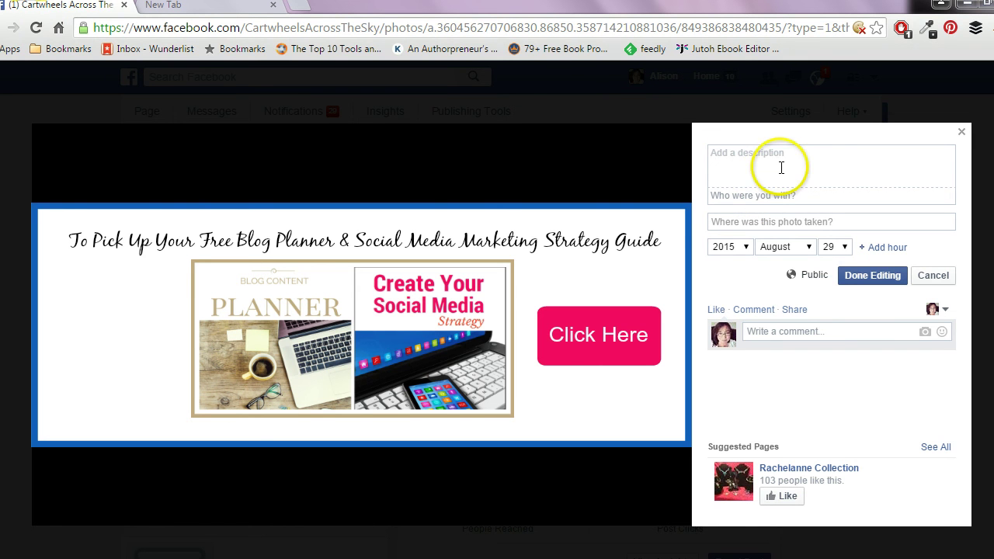
{"action": "type", "text": "T"}
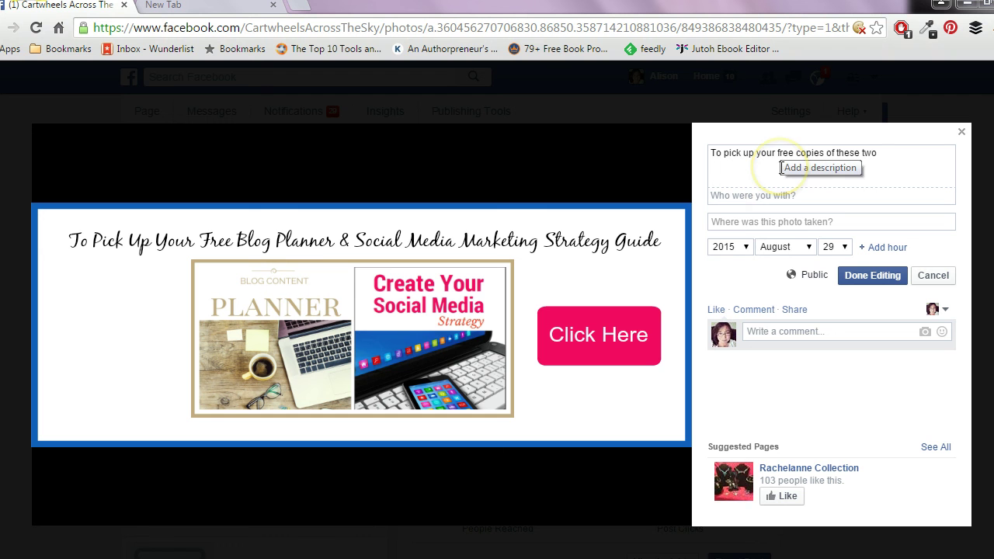
{"action": "type", "text": "guides pleas"}
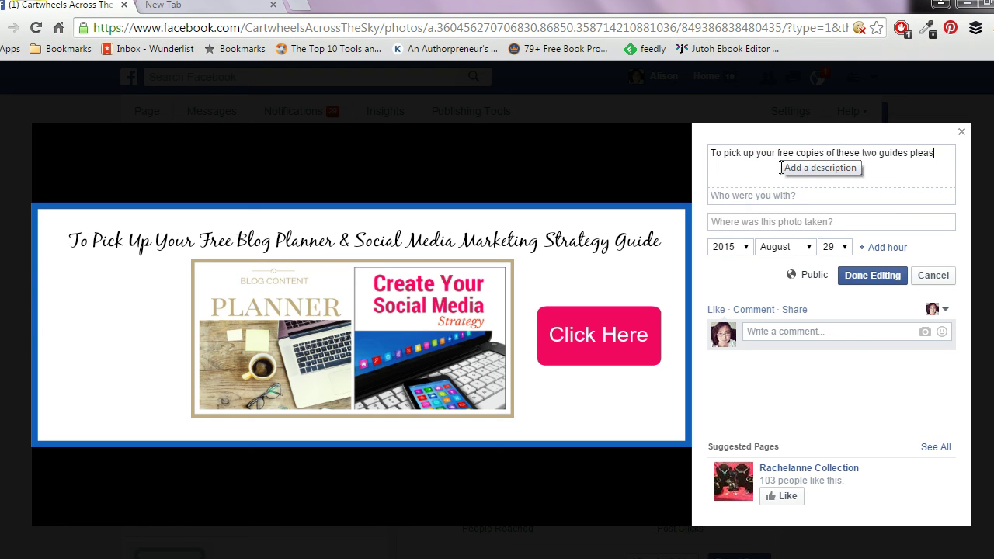
{"action": "type", "text": "e sing up for my newsletter http://cartwheelsacrossthe"}
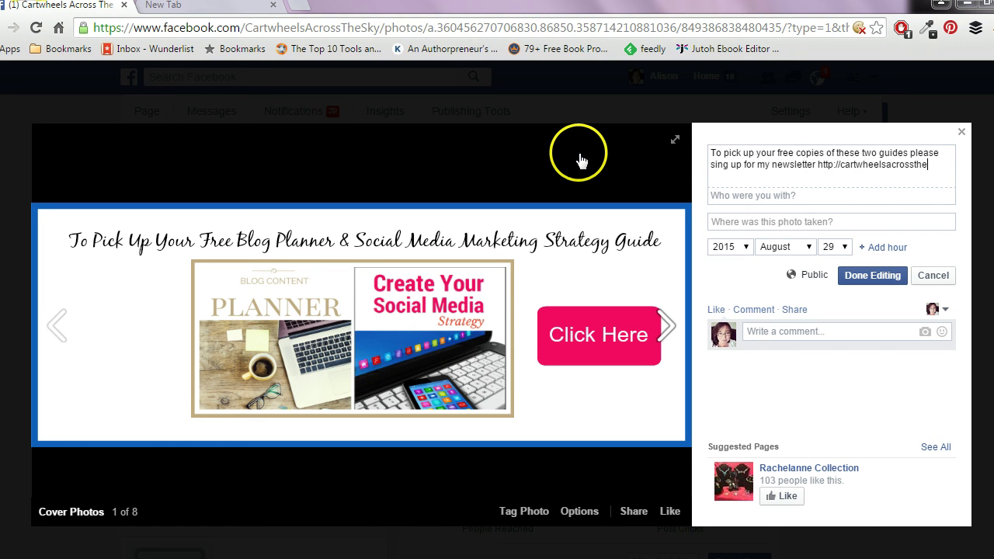
{"action": "type", "text": "sky.com"}
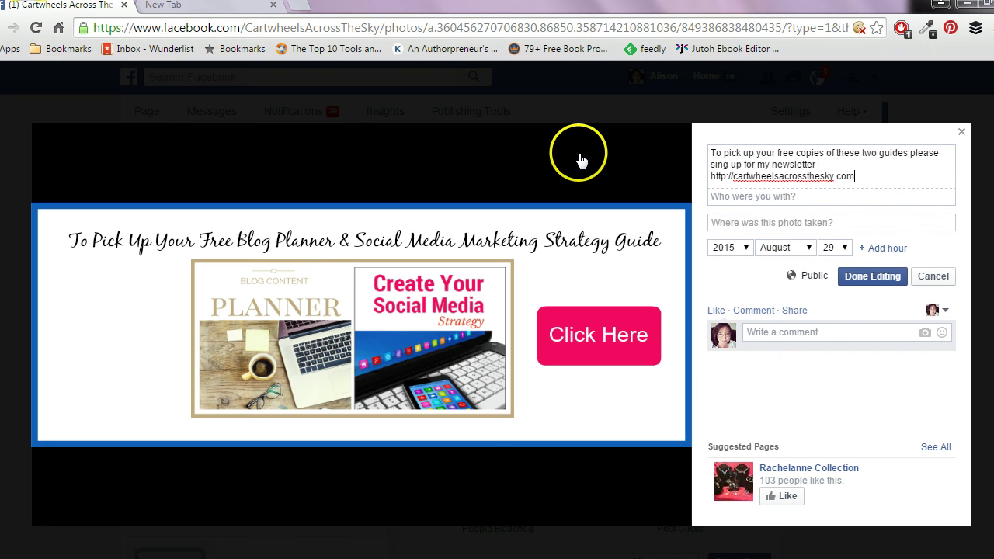
{"action": "type", "text": "/newsletter"}
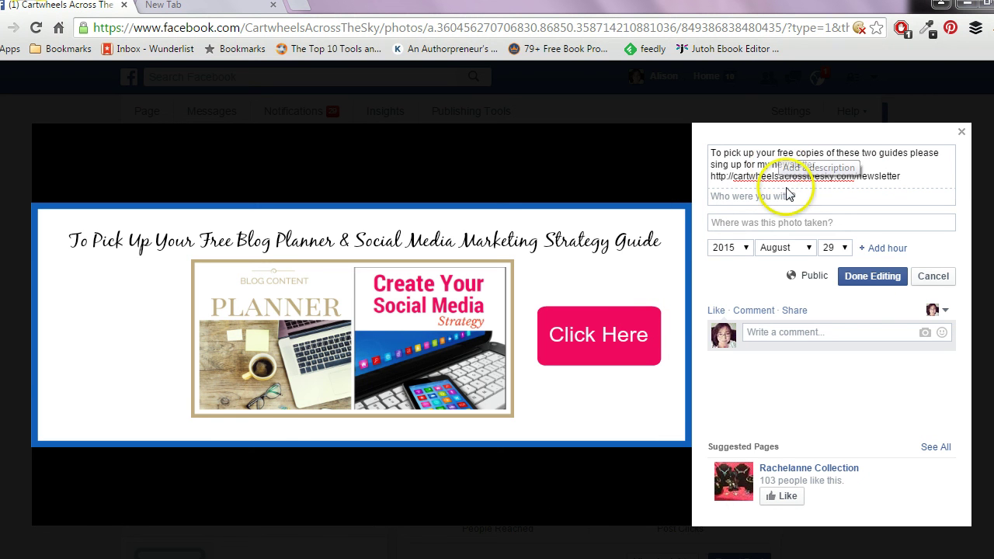
{"action": "left_click", "coordinate": [864, 277]}
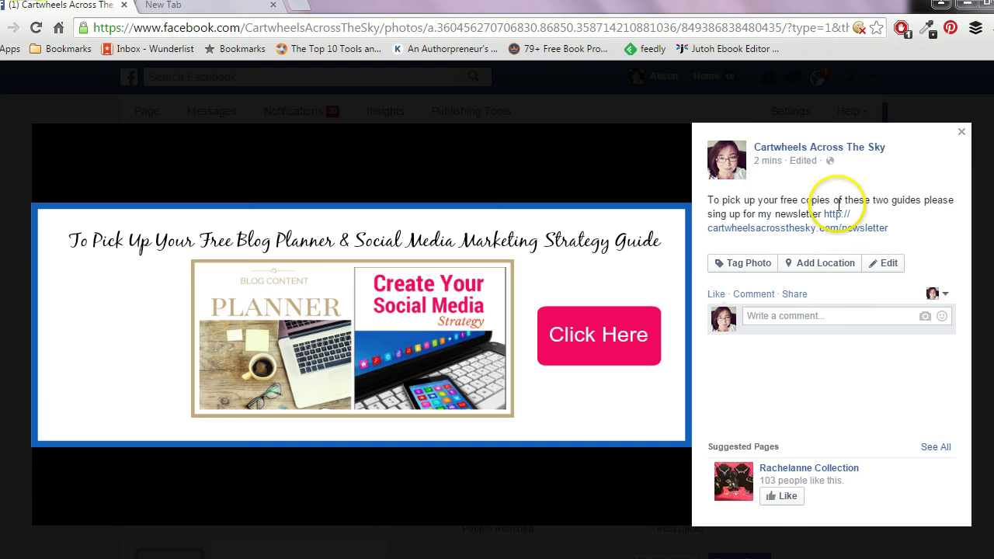
- Test the newsletter link in the photo description, then return to the Facebook page and close the photo
{"action": "left_click", "coordinate": [826, 226]}
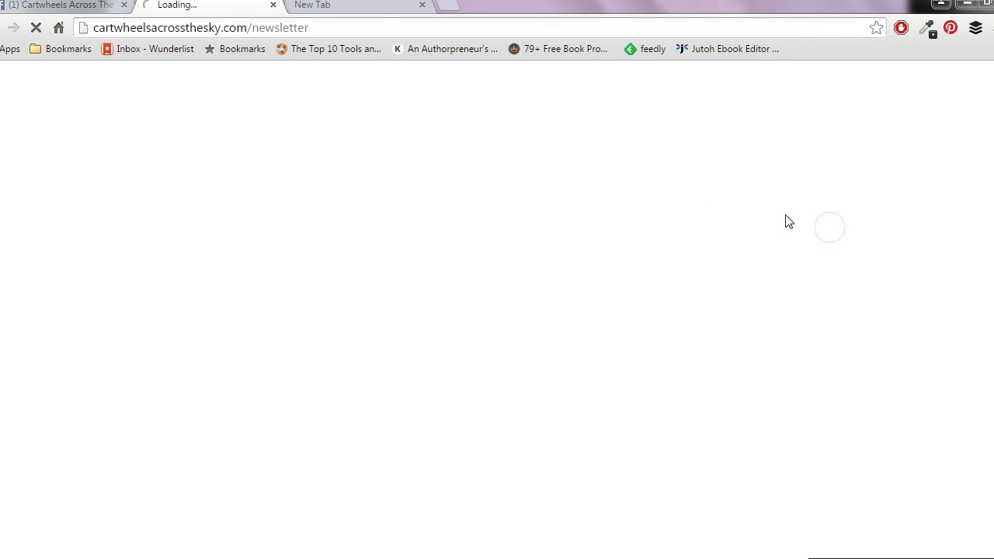
{"action": "left_click", "coordinate": [68, 8]}
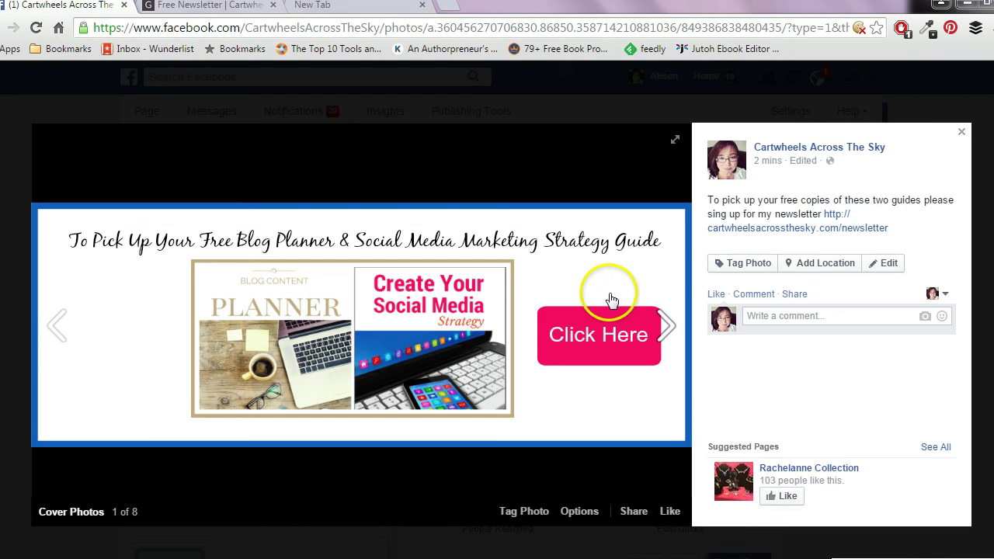
{"action": "left_click", "coordinate": [962, 133]}
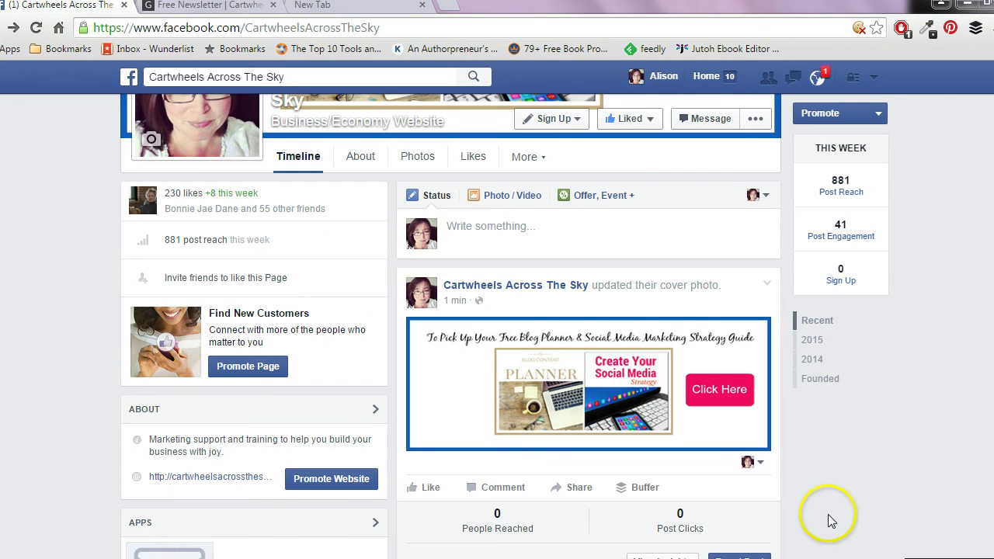
- Open the cover photo from the page header twice to check its description and link, closing the photo each time
{"action": "scroll", "coordinate": [852, 475], "scroll_direction": "up", "scroll_amount": 3}
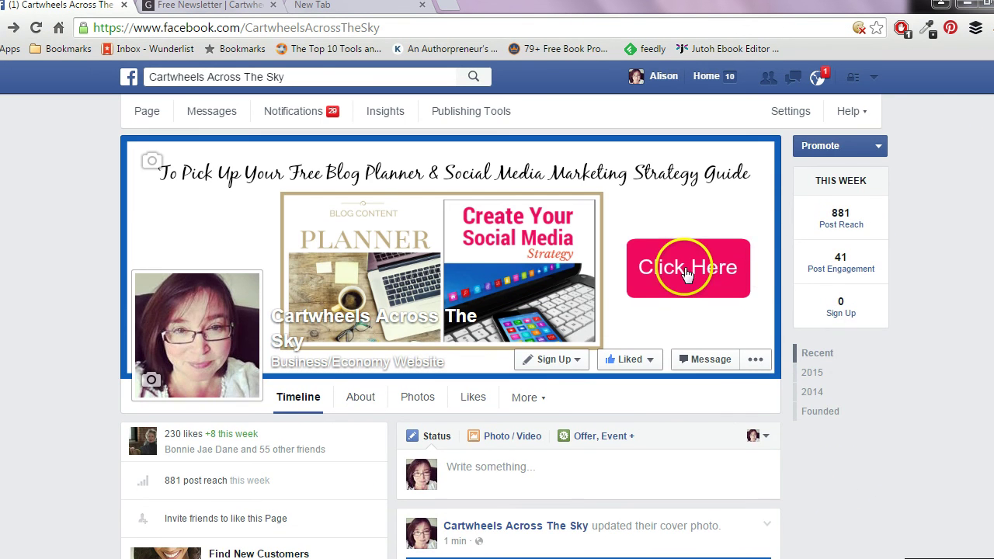
{"action": "left_click", "coordinate": [673, 272]}
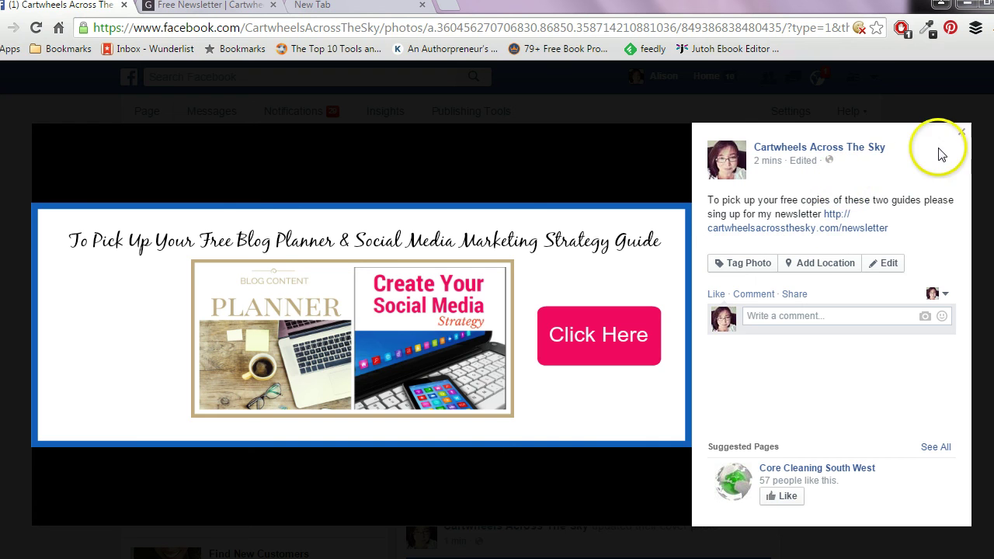
{"action": "left_click", "coordinate": [962, 134]}
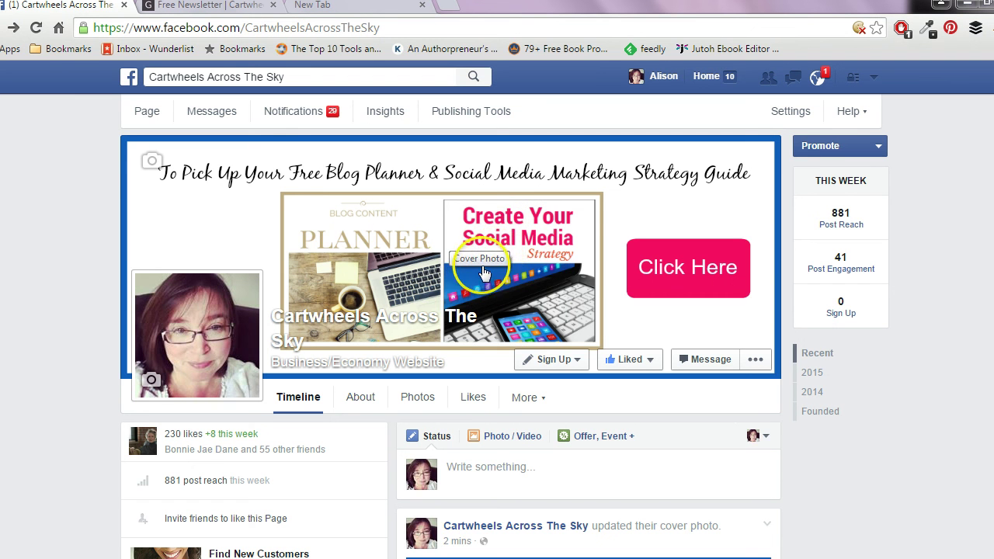
{"action": "left_click", "coordinate": [703, 283]}
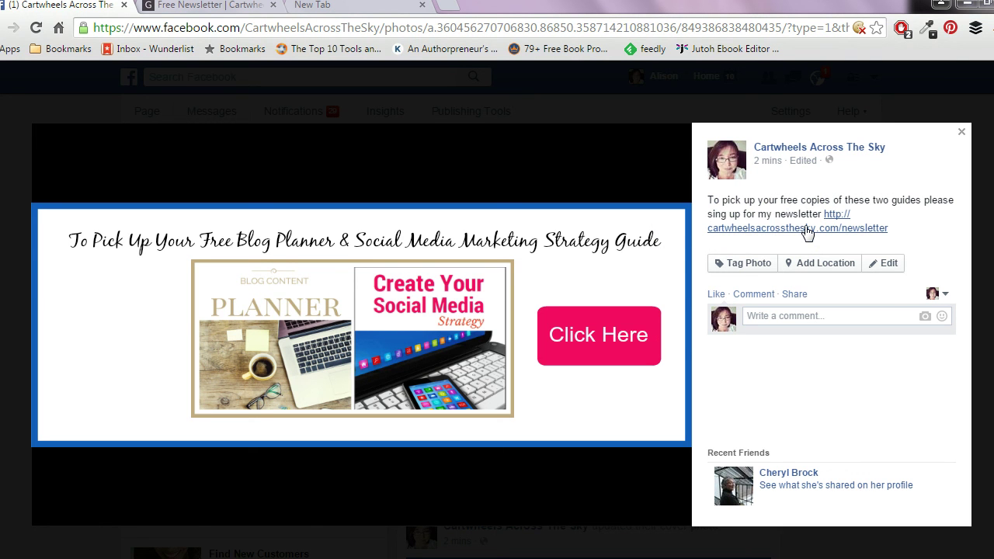
{"action": "left_click", "coordinate": [961, 136]}
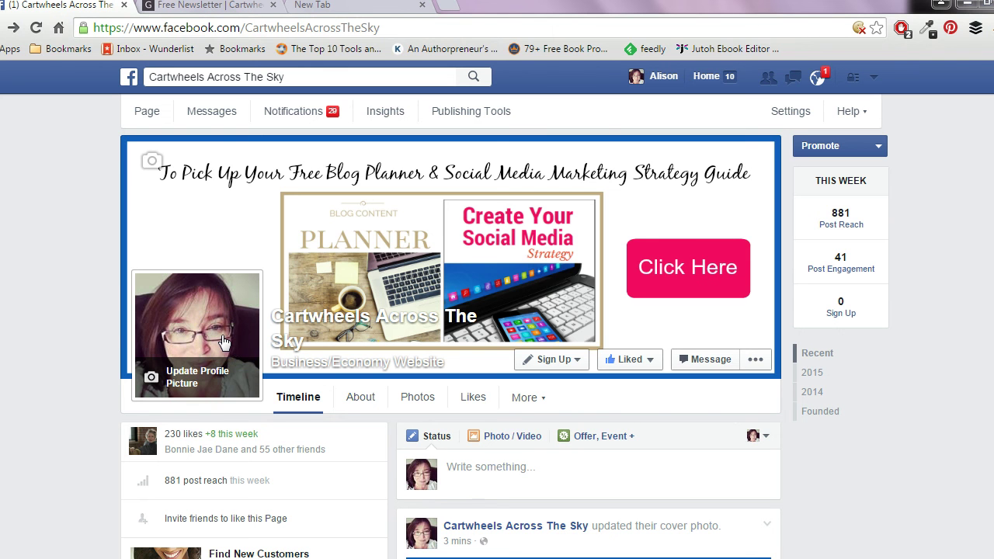
{"action": "left_click", "coordinate": [123, 307]}
{"action": "left_click", "coordinate": [153, 395]}
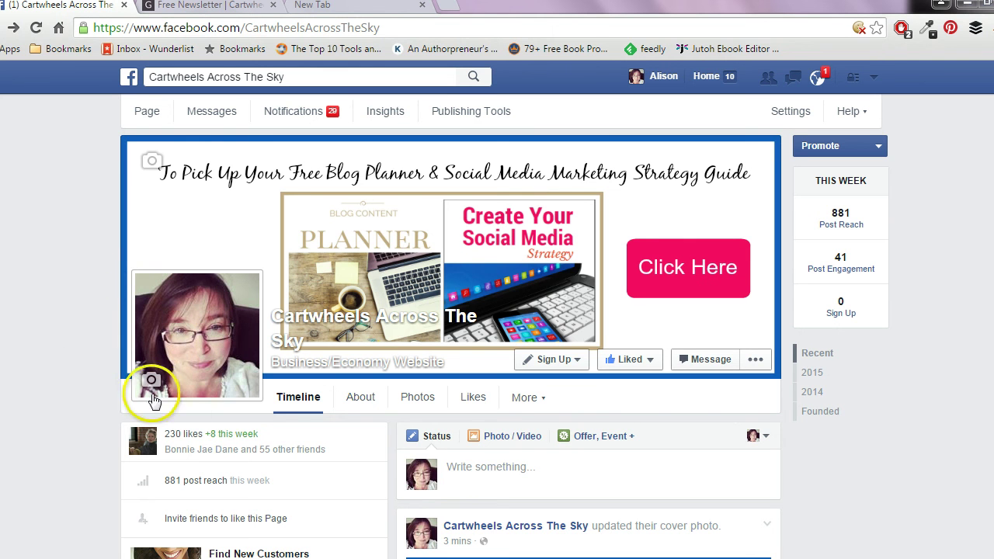
{"action": "mouse_move", "coordinate": [177, 364]}
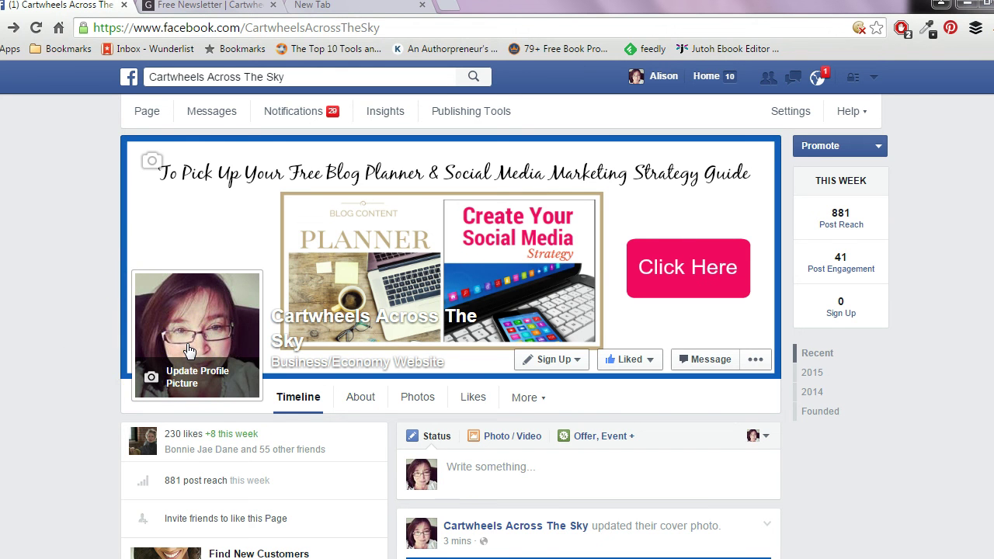
- View the page's photo collection and return to the page's timeline
{"action": "left_click", "coordinate": [424, 398]}
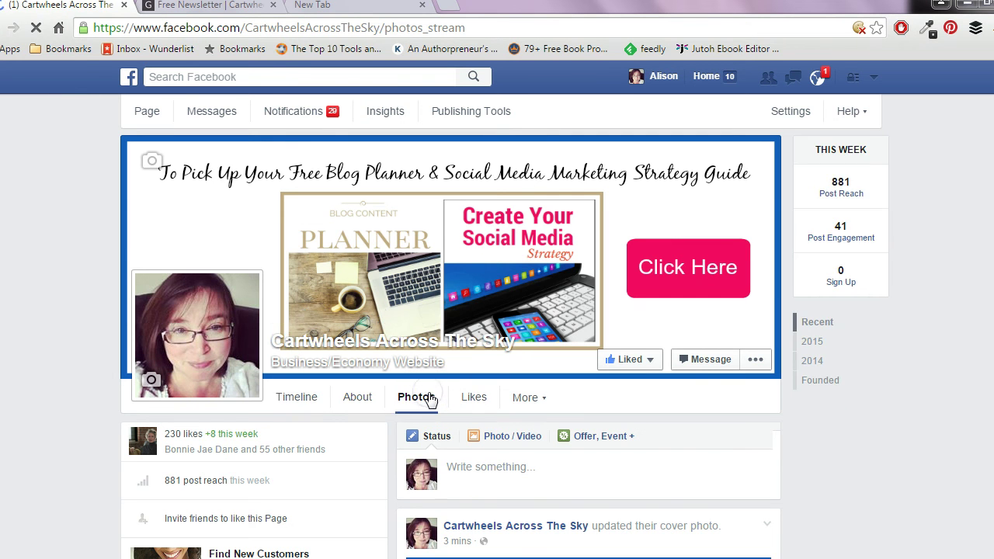
{"action": "scroll", "coordinate": [474, 385], "scroll_direction": "down", "scroll_amount": 2}
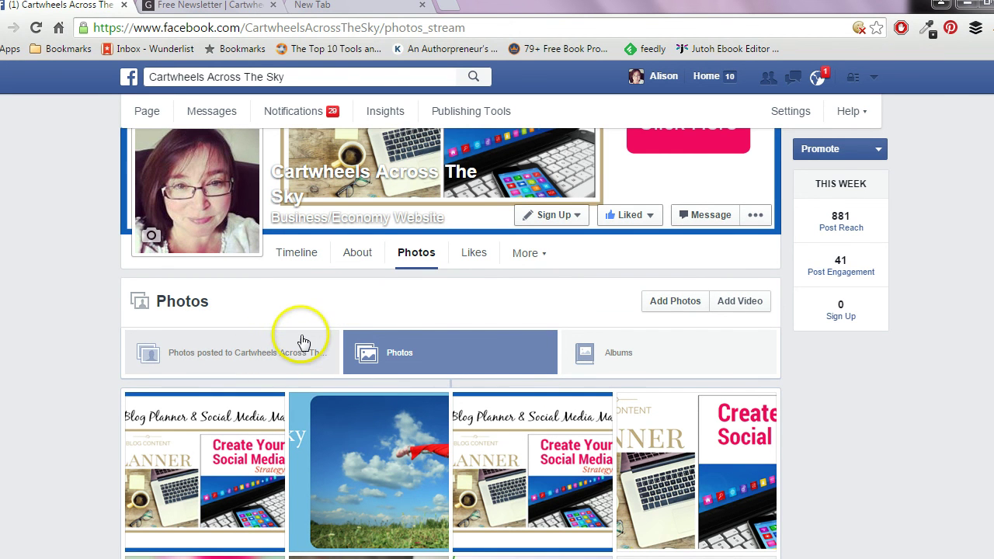
{"action": "scroll", "coordinate": [303, 342], "scroll_direction": "up", "scroll_amount": 1}
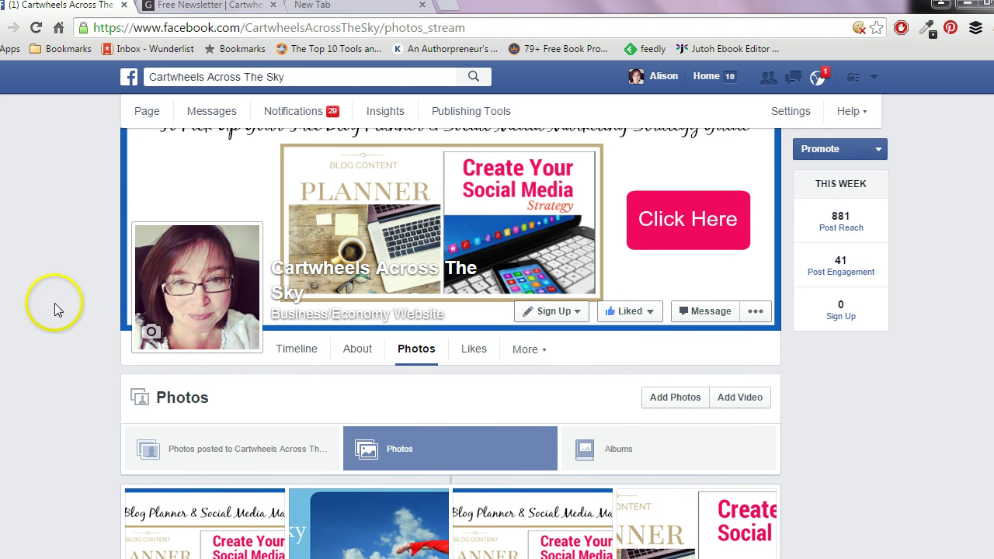
{"action": "mouse_move", "coordinate": [160, 285]}
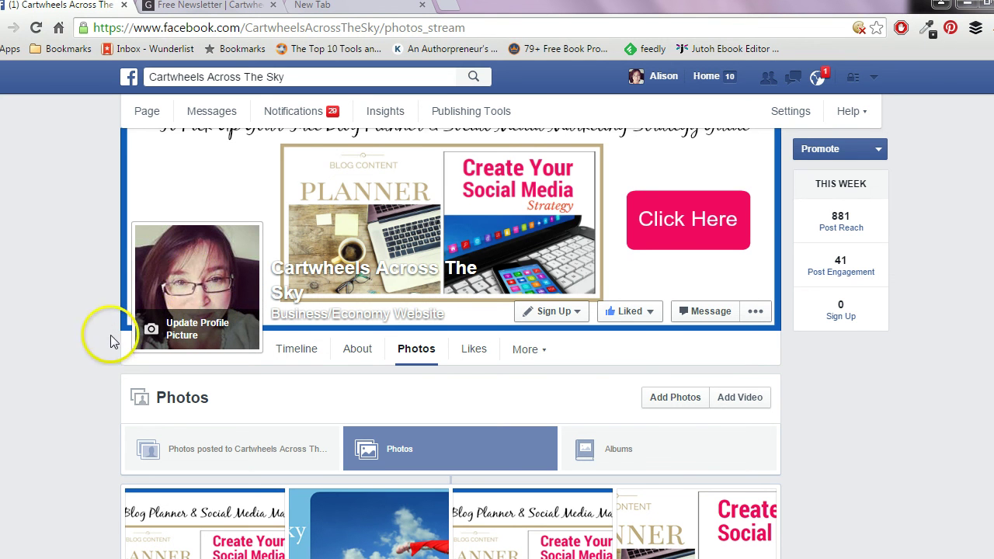
{"action": "scroll", "coordinate": [110, 334], "scroll_direction": "up", "scroll_amount": 1}
{"action": "left_click", "coordinate": [148, 113]}
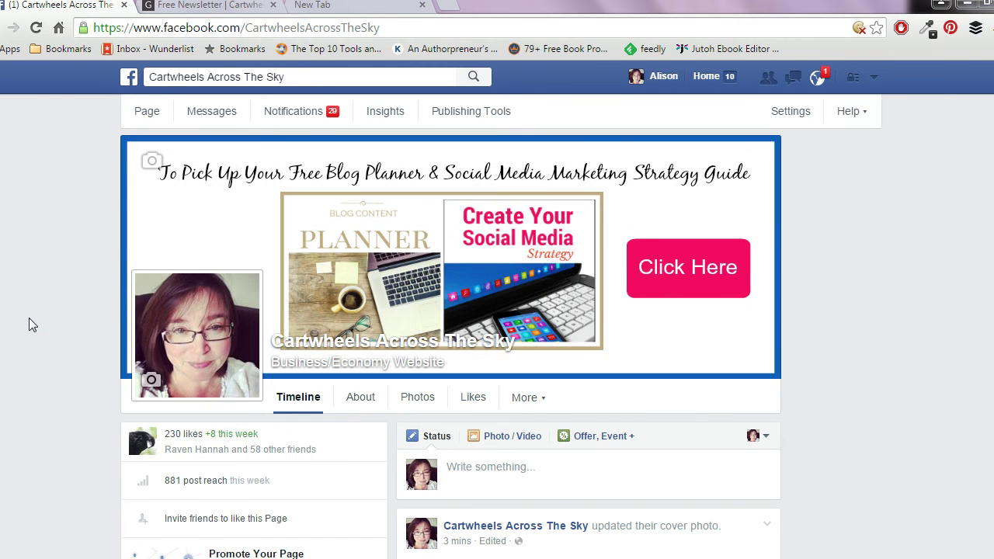
{"action": "left_click", "coordinate": [21, 315]}
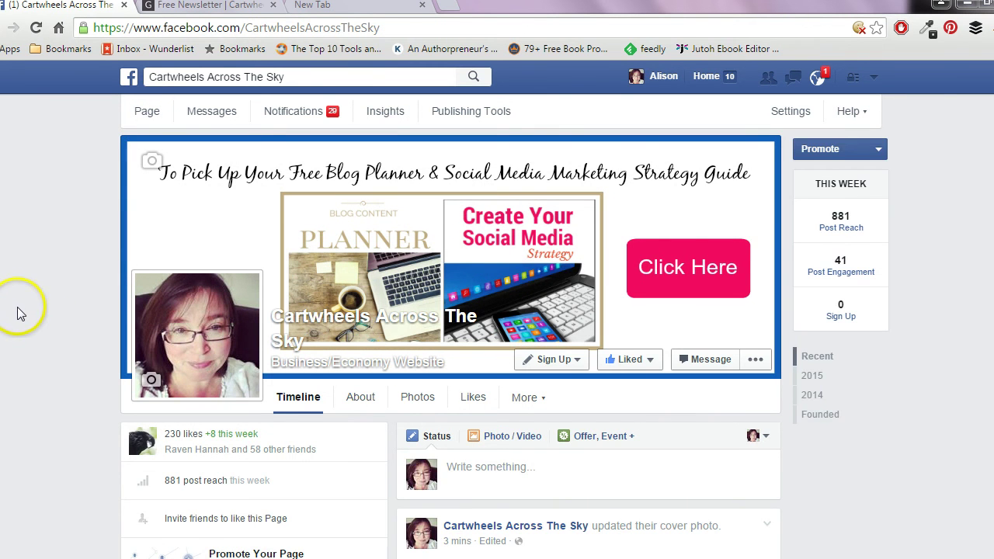